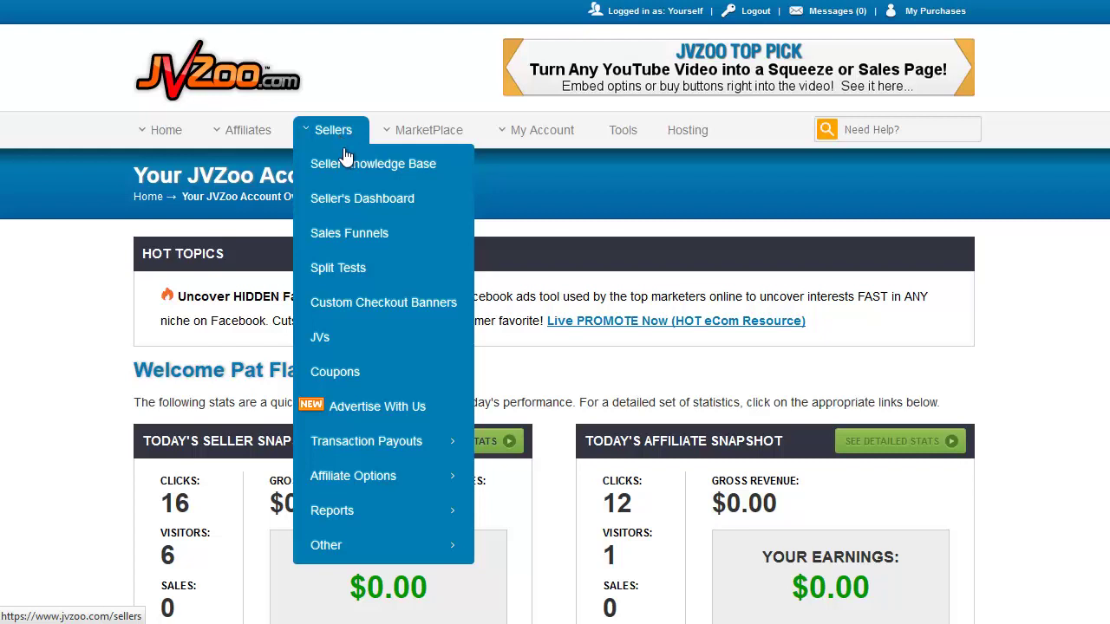
- Open the Seller's Dashboard
click(351, 202)
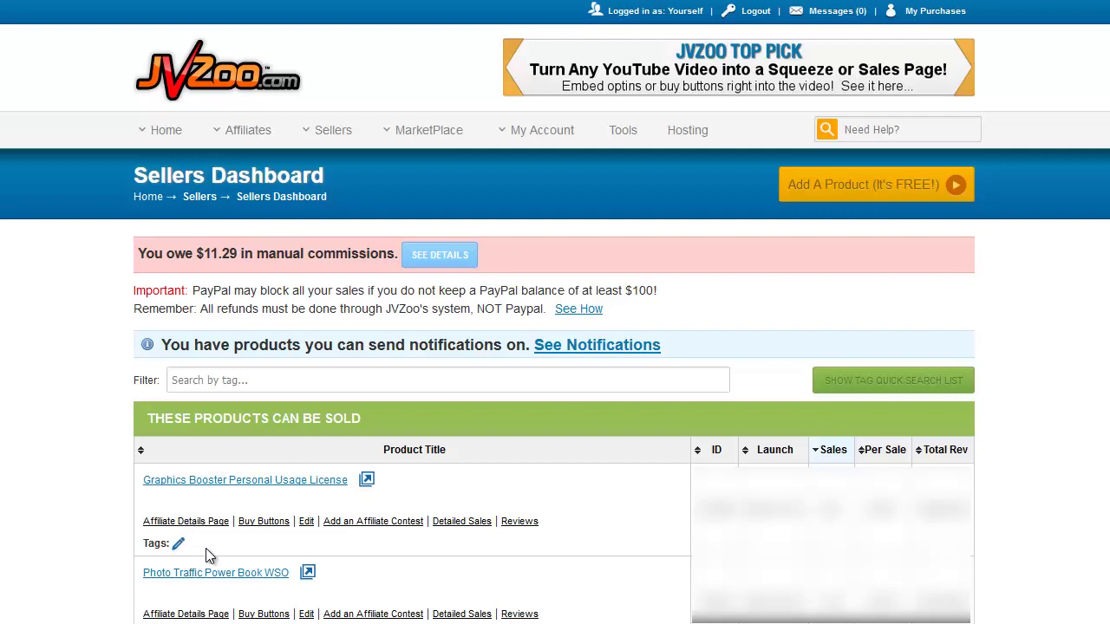
- Filter the dashboard's products by the tag "graphic" and clear the filter again
click(253, 382)
text(g)
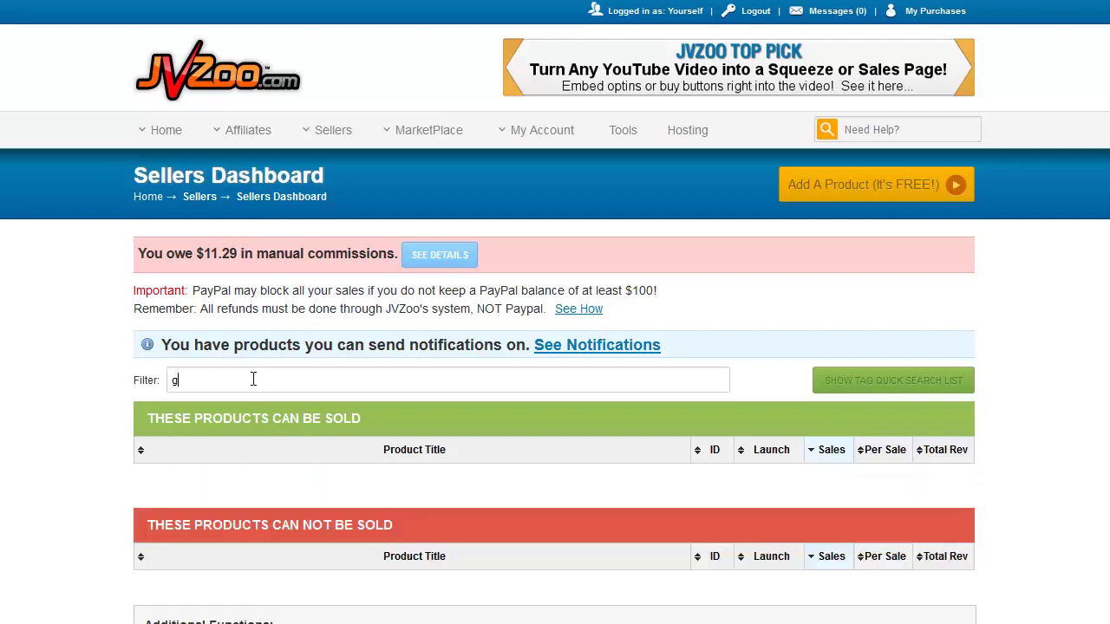
text(raphic)
key(BackSpace)
key(BackSpace)
key(BackSpace)
key(BackSpace)
key(BackSpace)
key(BackSpace)
key(BackSpace)
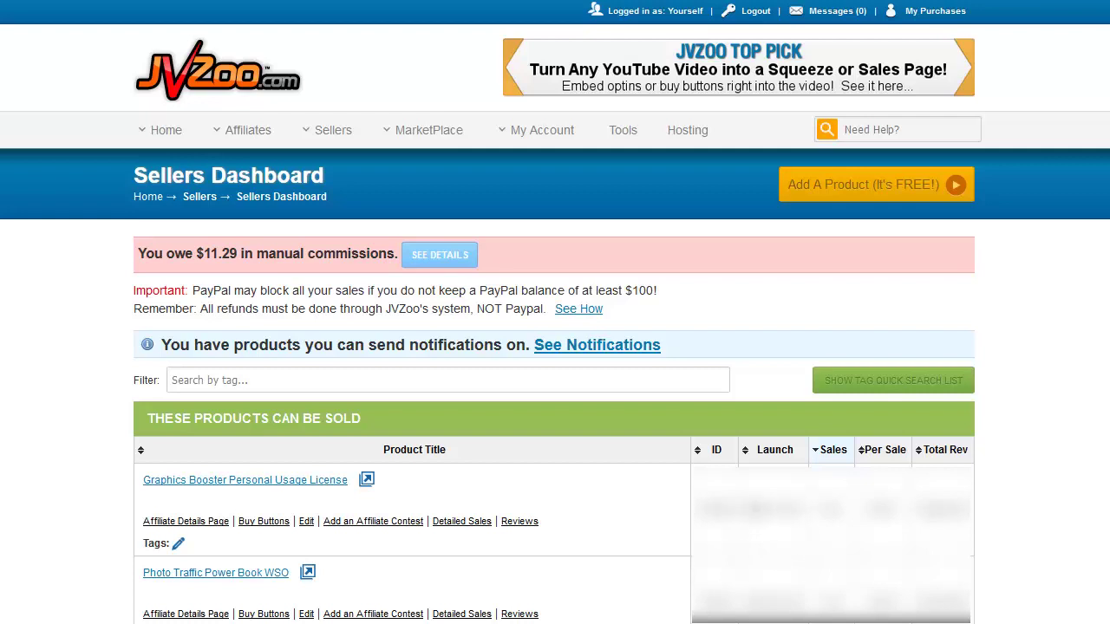
- Examine the launch, sales, per-sale and total revenue figures for Graphics Booster Personal Usage License
double_click(772, 510)
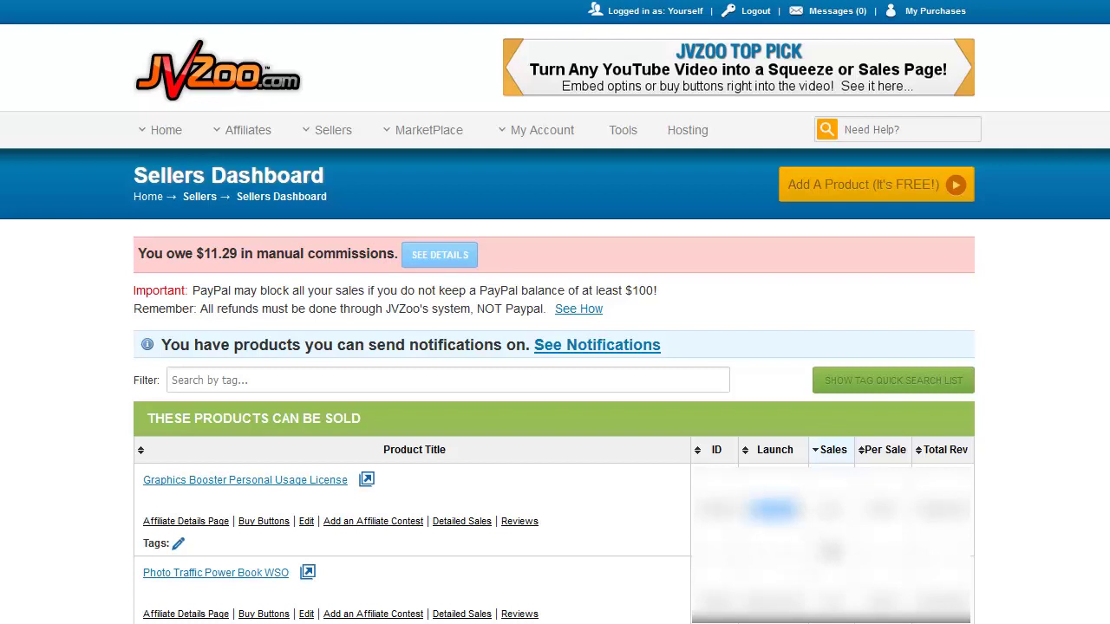
double_click(831, 509)
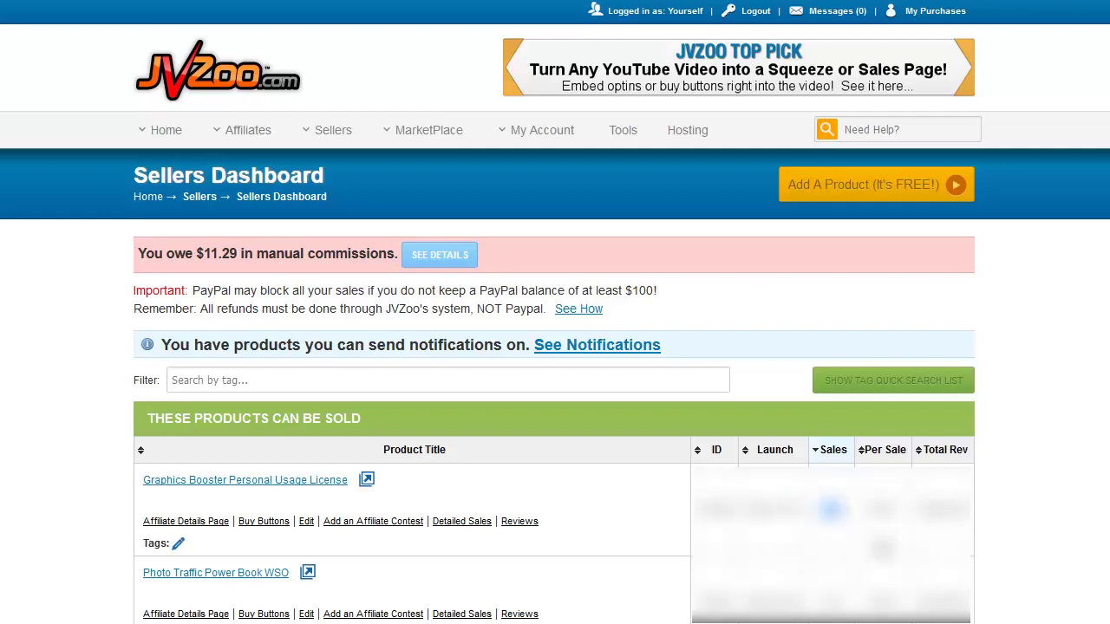
double_click(885, 514)
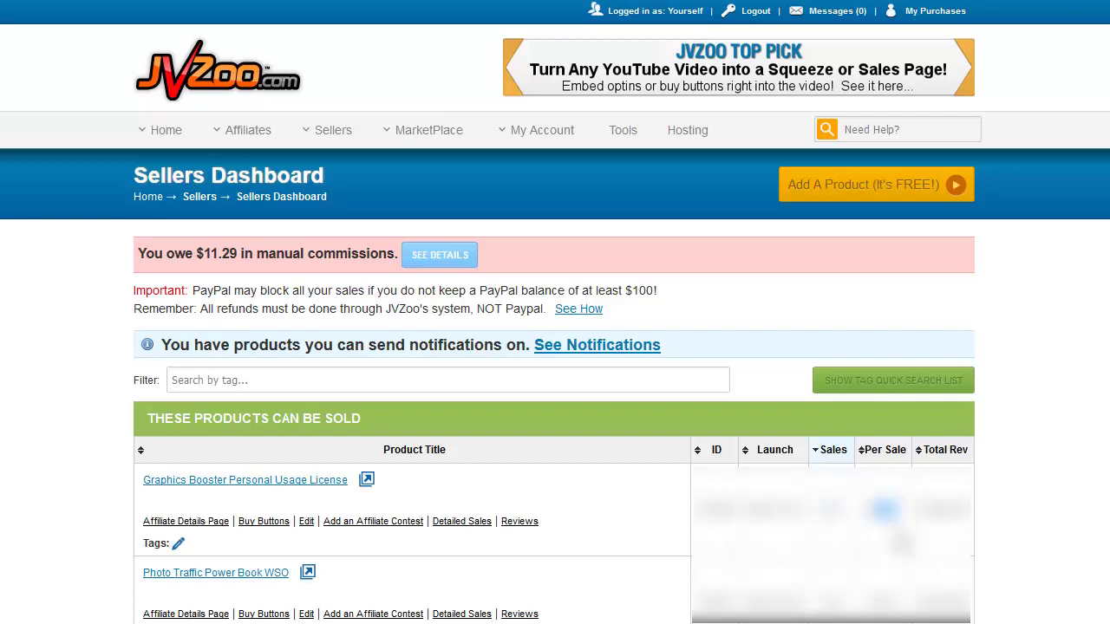
double_click(943, 510)
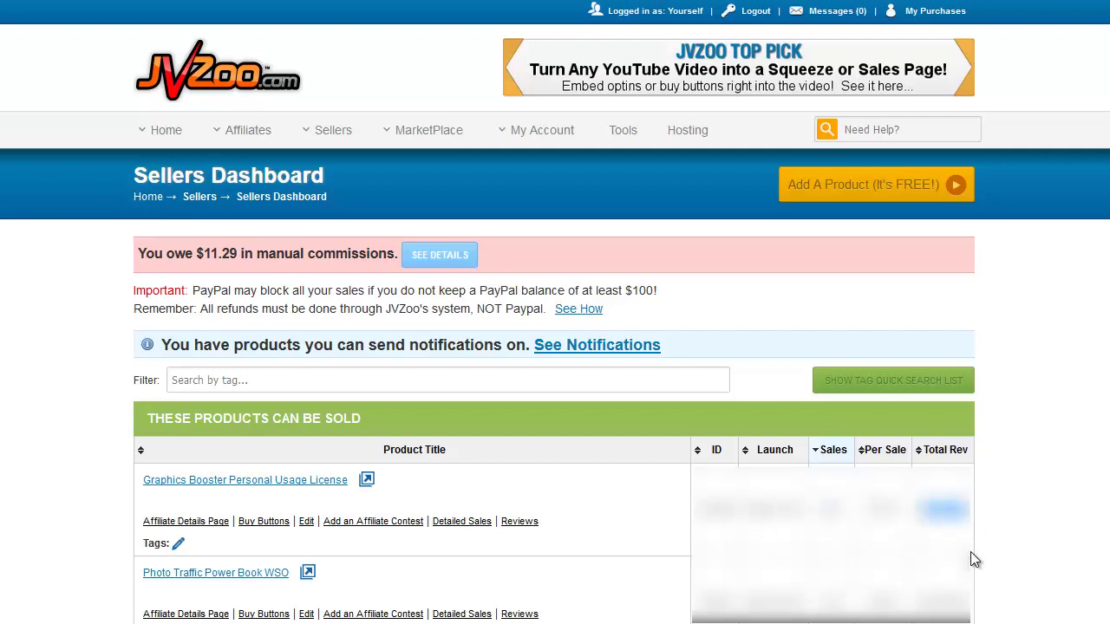
click(958, 544)
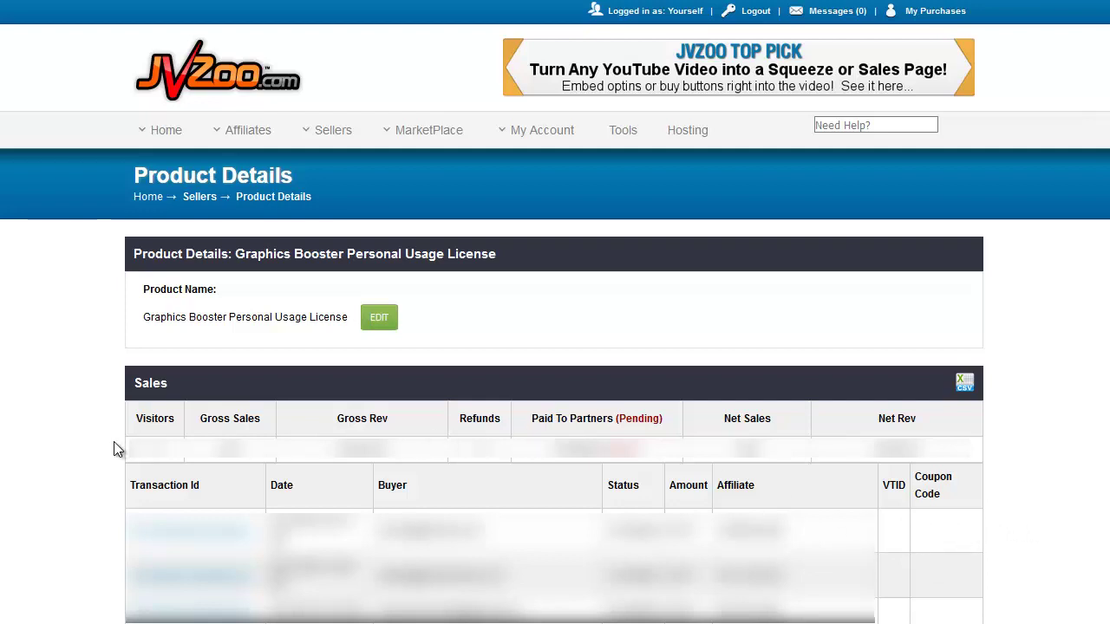
- Review the bonus and additional information on the affiliate details page for Graphics Booster Personal Usage License
click(379, 318)
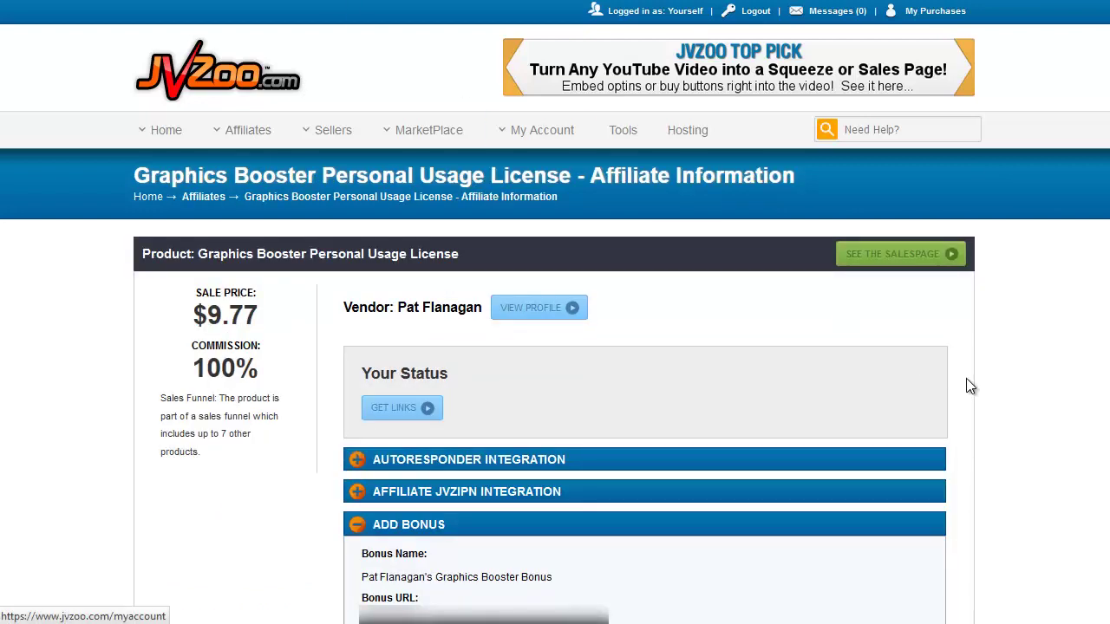
scroll(970, 382, down, 2)
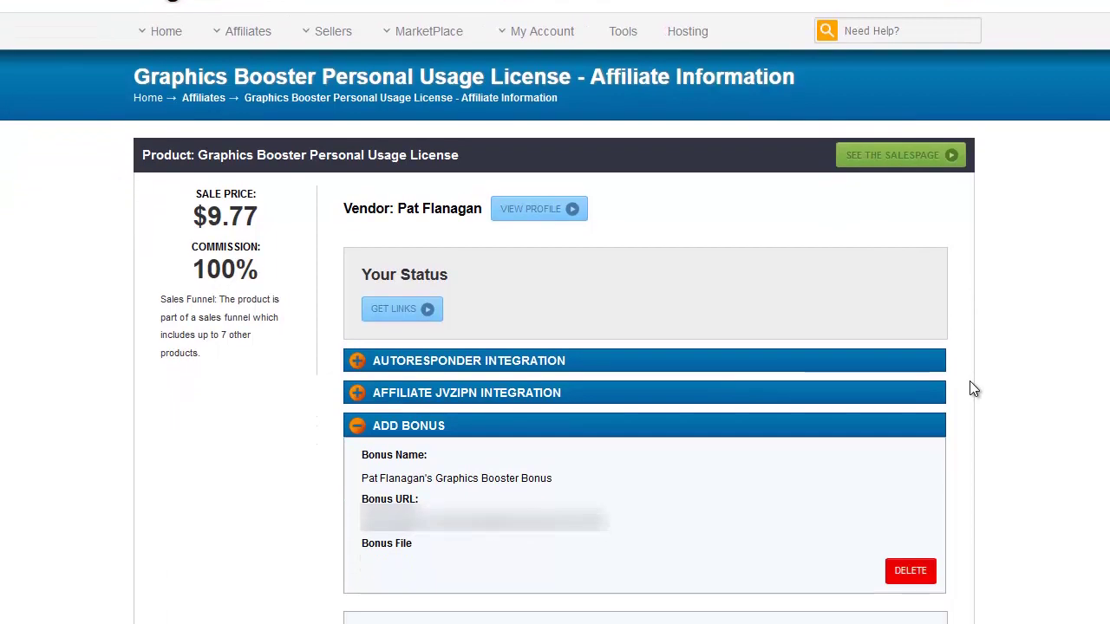
scroll(971, 384, down, 1)
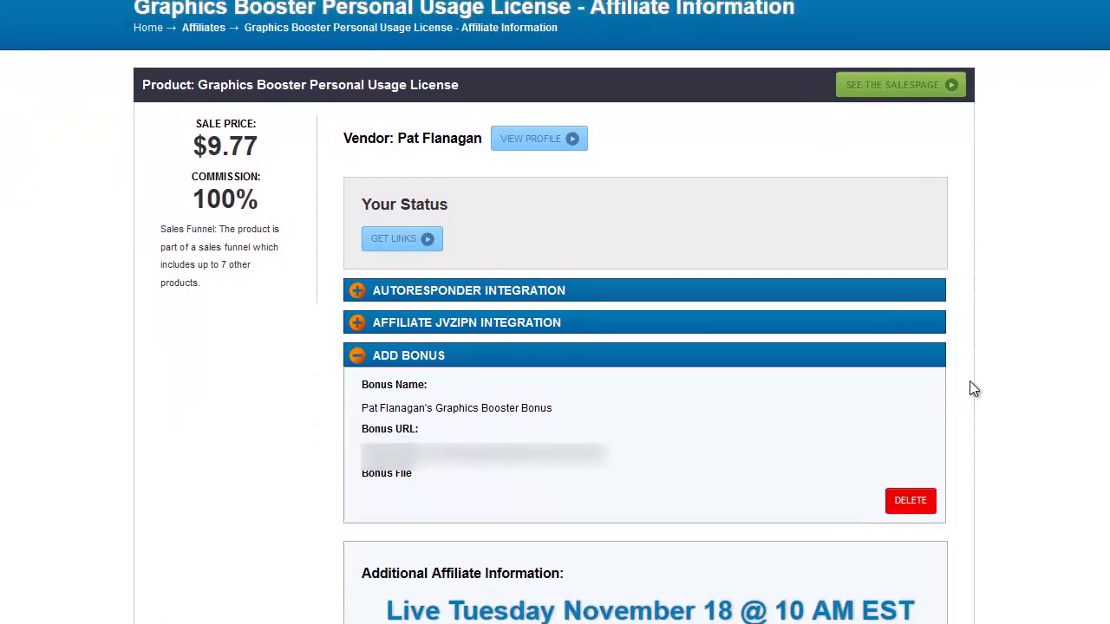
scroll(971, 384, up, 1)
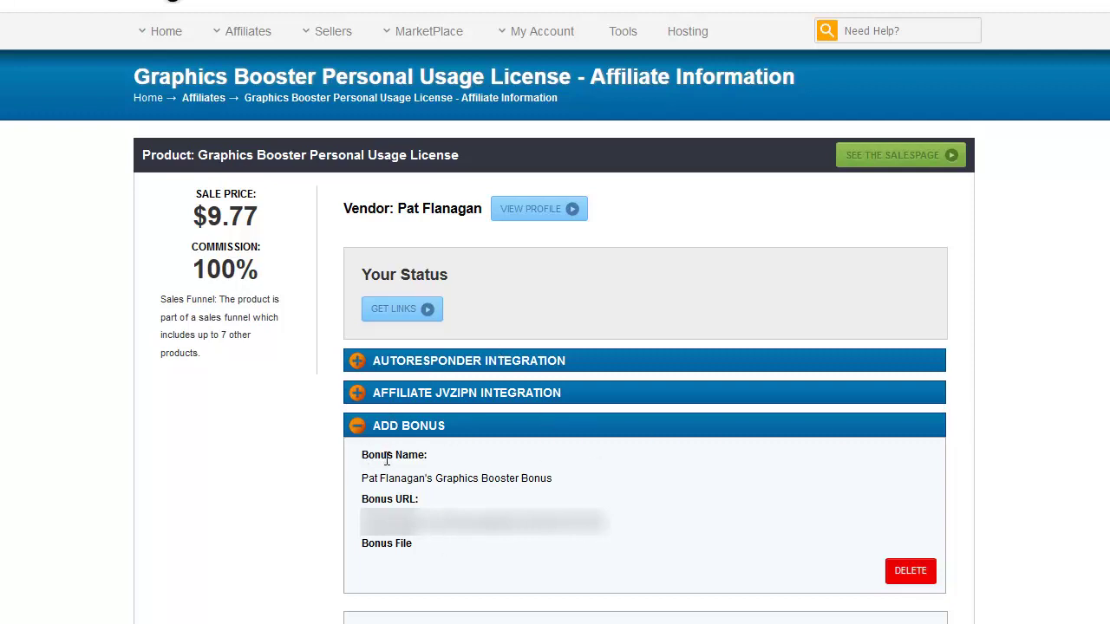
scroll(484, 520, down, 4)
scroll(481, 520, down, 4)
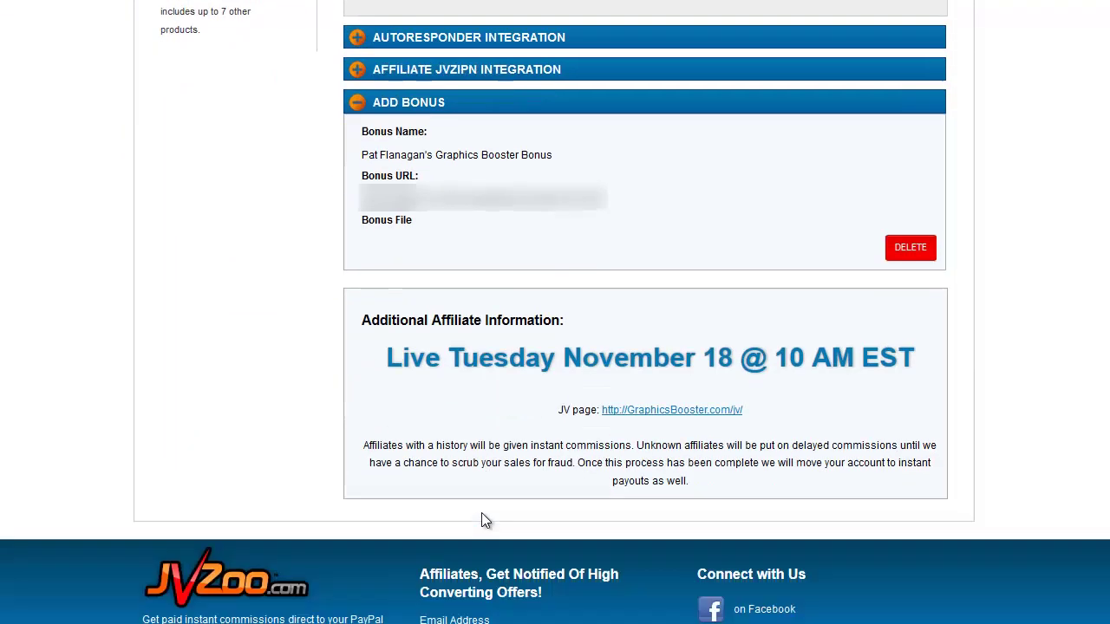
scroll(397, 491, up, 4)
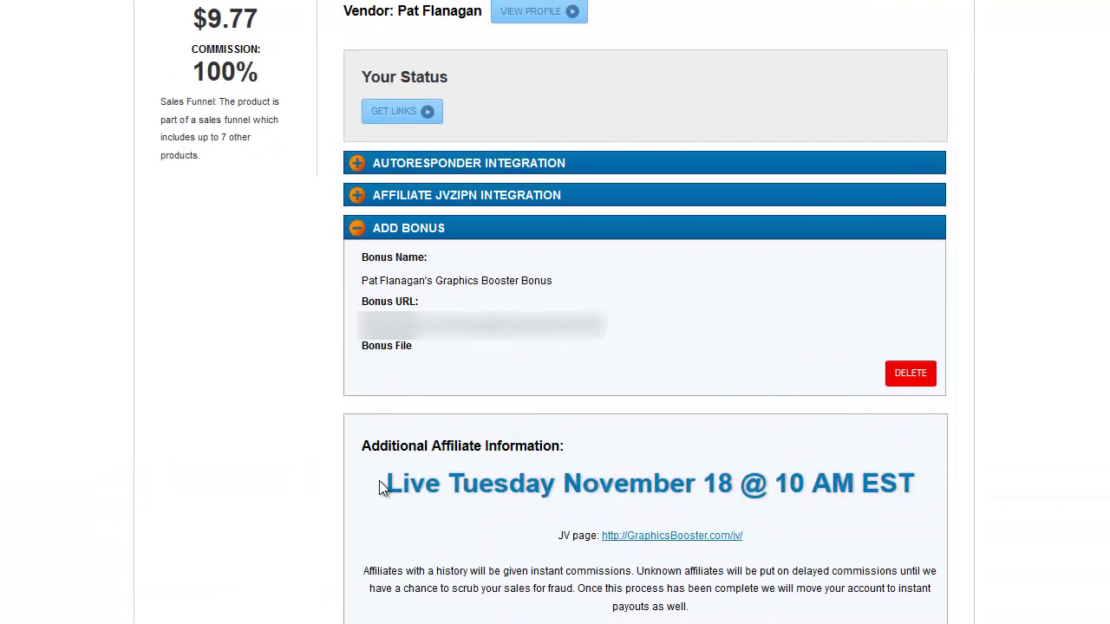
scroll(745, 477, down, 1)
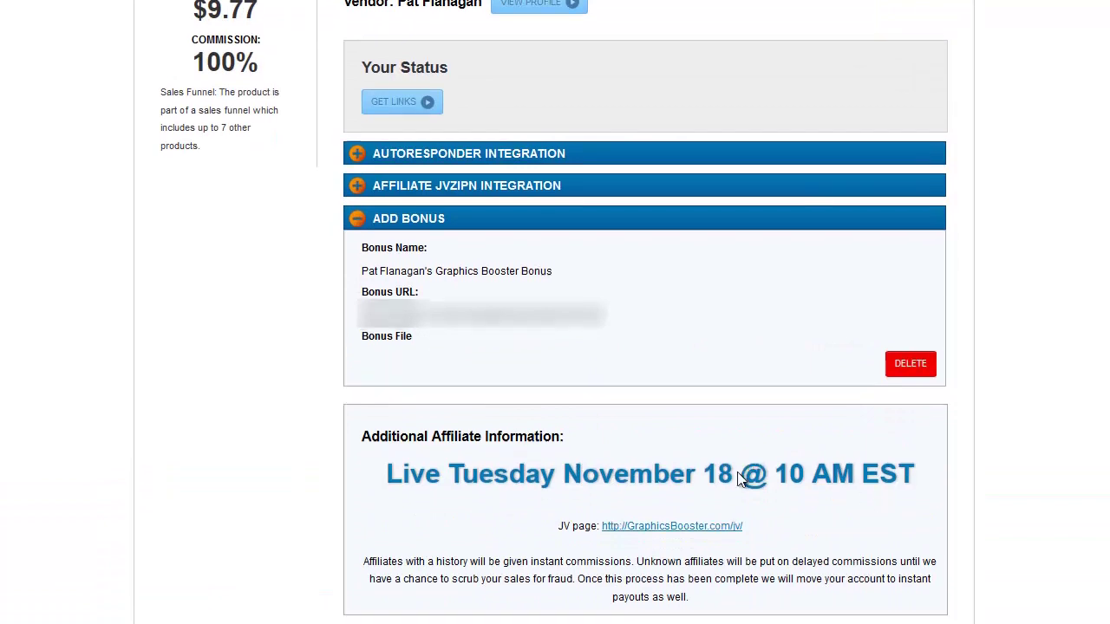
scroll(741, 480, down, 2)
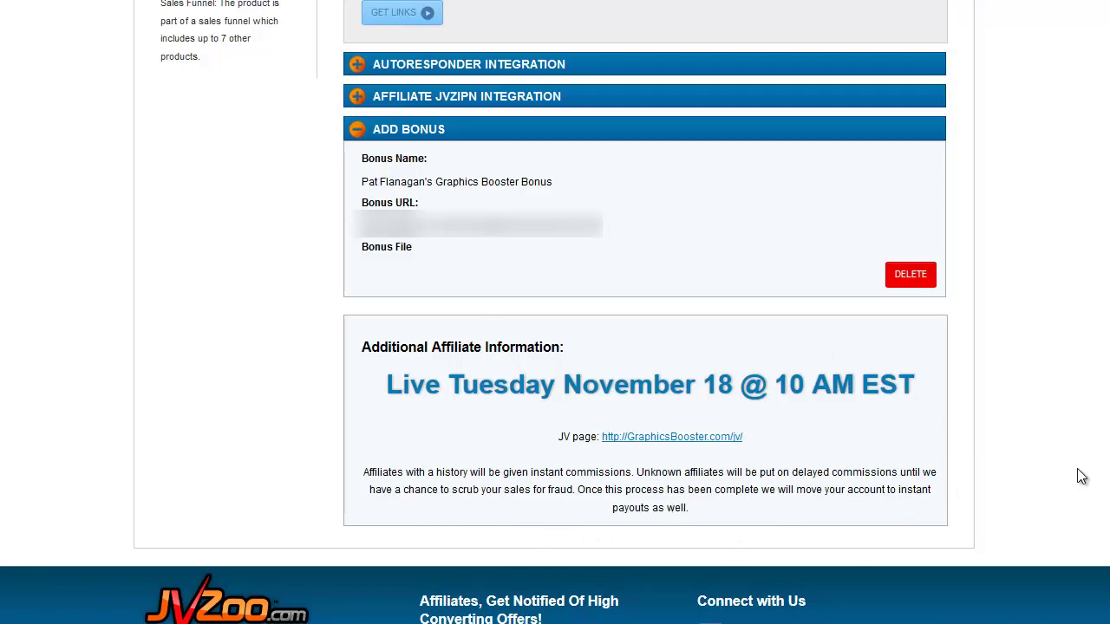
scroll(1081, 476, up, 3)
scroll(1081, 475, up, 1)
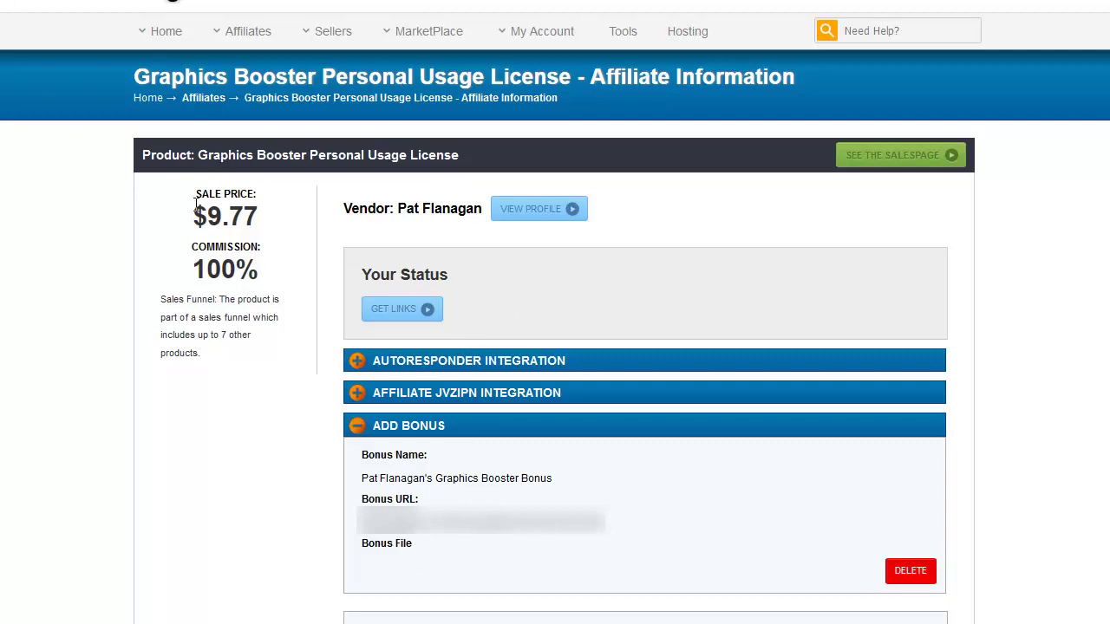
- Highlight the sale price, commission and sales funnel note on the affiliate information page
drag(259, 216, 192, 216)
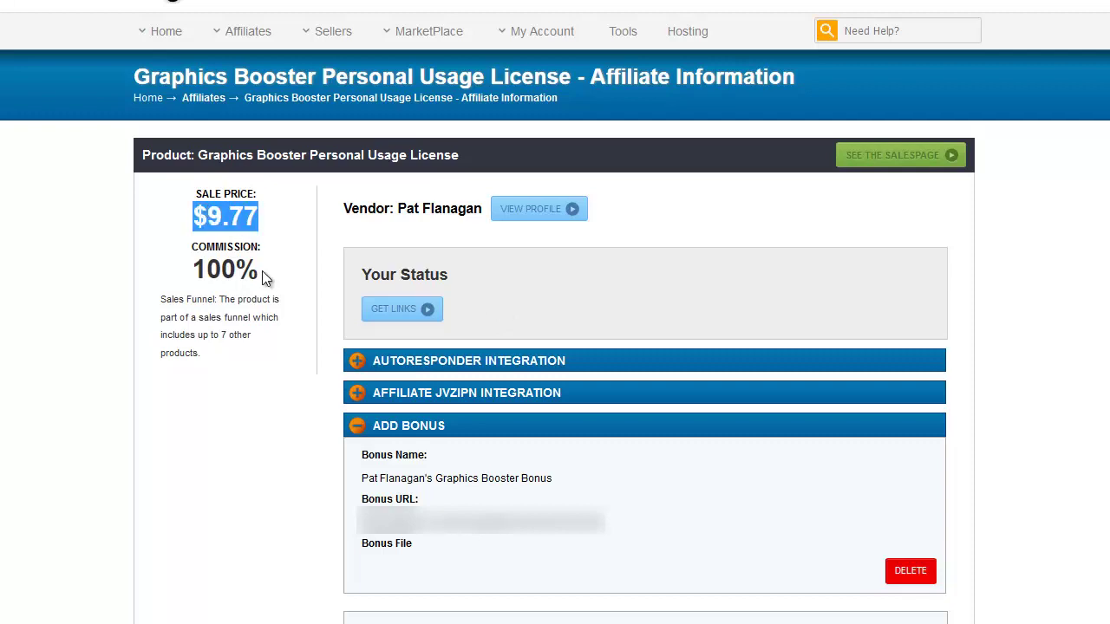
drag(263, 273, 188, 270)
drag(211, 342, 239, 299)
click(509, 282)
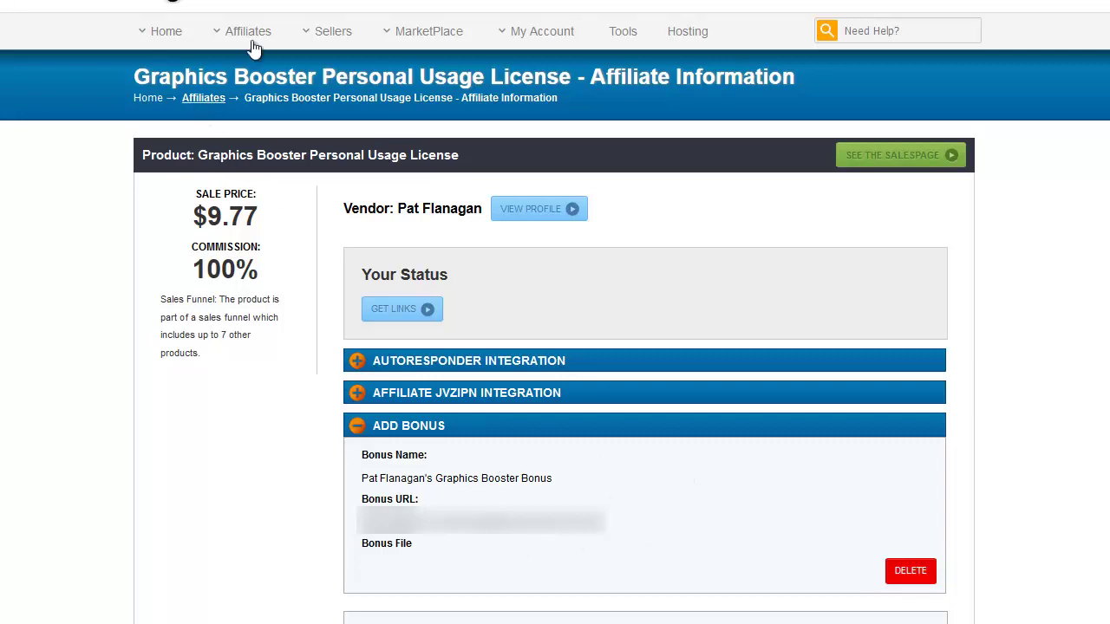
- Examine the Additional Affiliate Information section and return to the Sellers Dashboard
scroll(639, 422, down, 5)
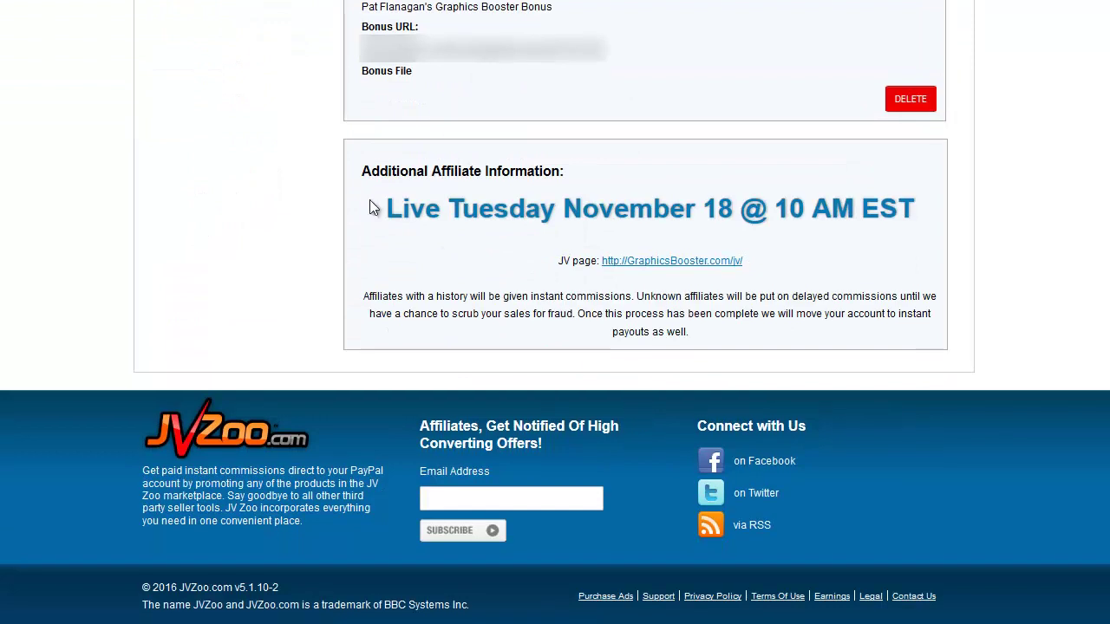
drag(359, 172, 791, 318)
click(976, 259)
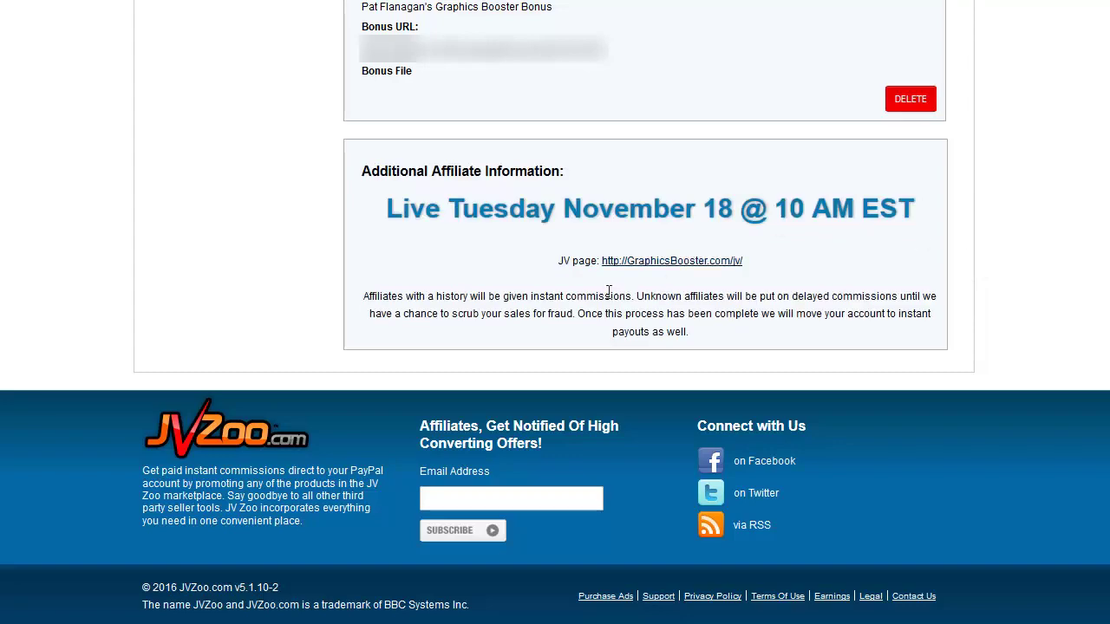
scroll(438, 292, up, 6)
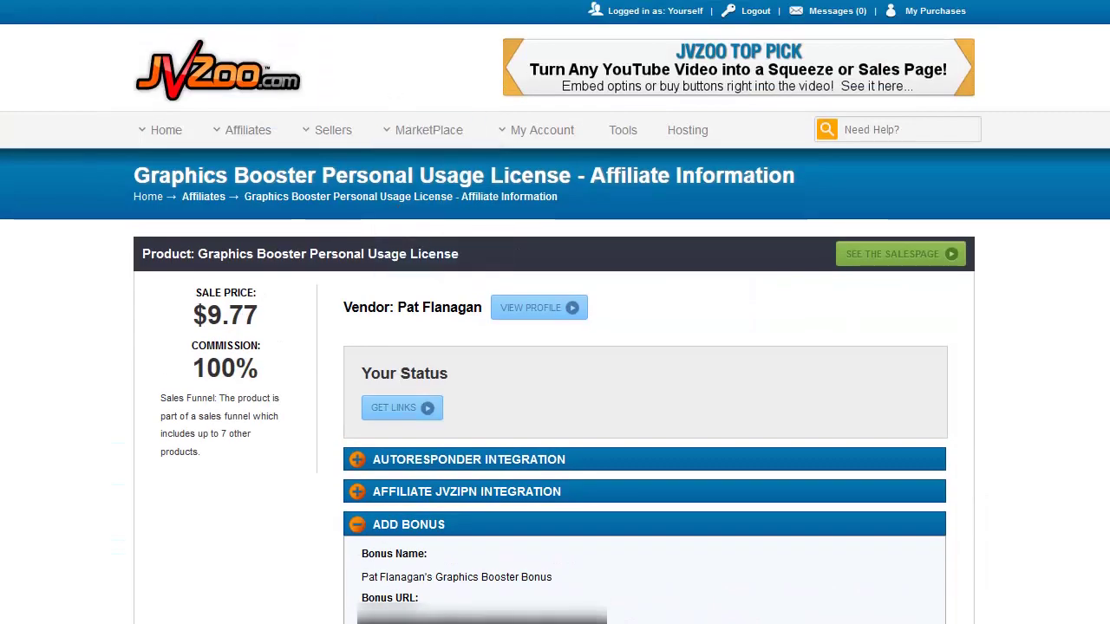
key(alt+Left)
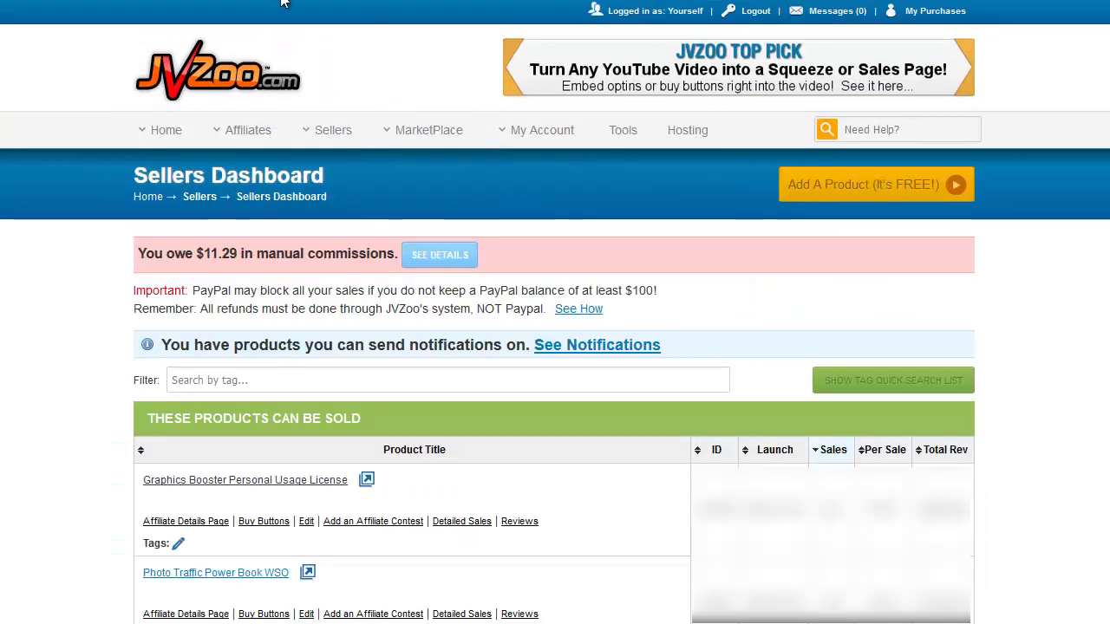
- Open the buy buttons page for Graphics Booster Personal Usage License and select the Graphics Booster Launch sales funnel
click(270, 530)
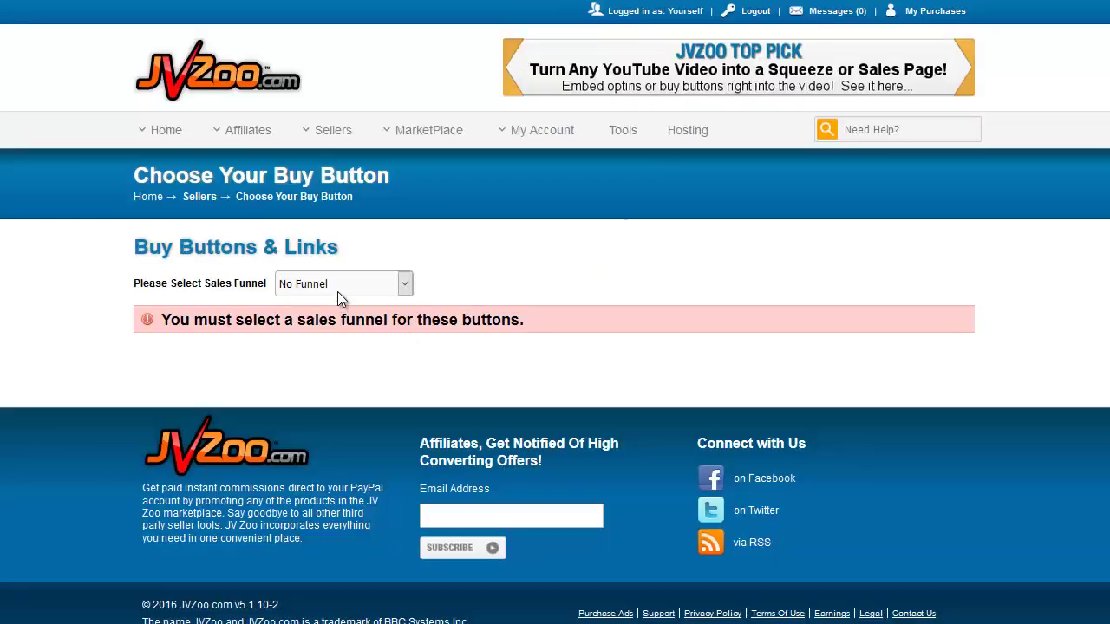
click(340, 286)
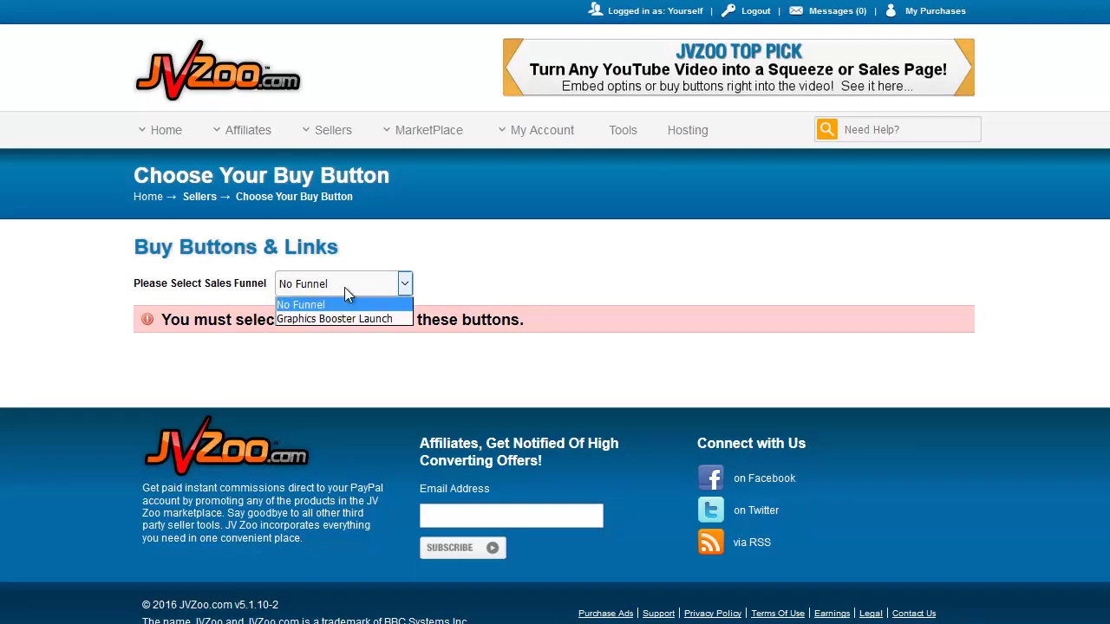
click(344, 287)
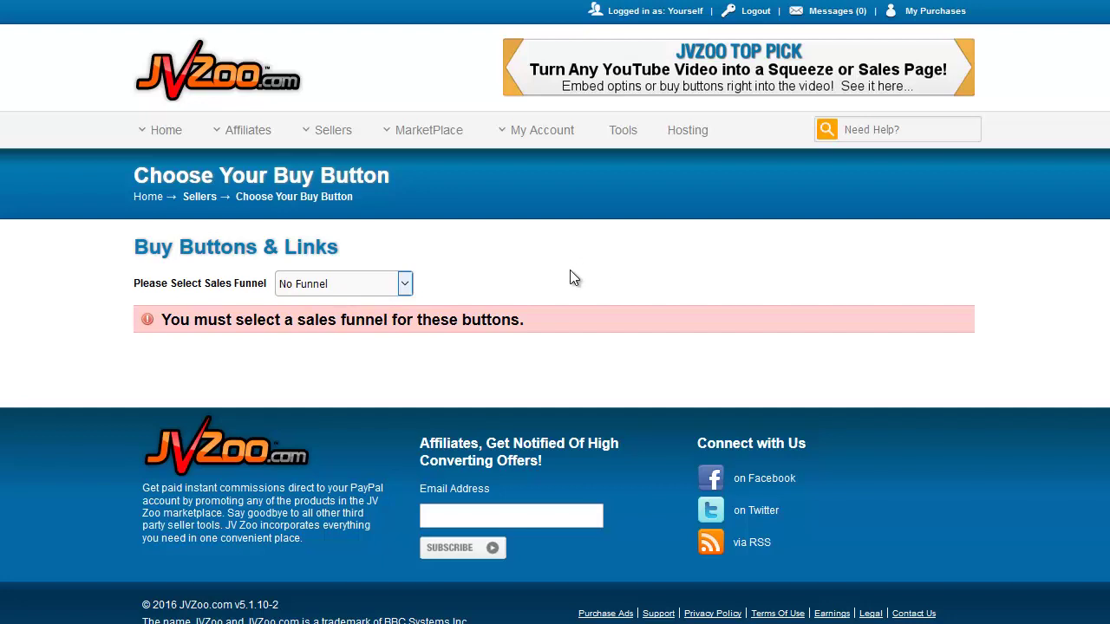
click(360, 285)
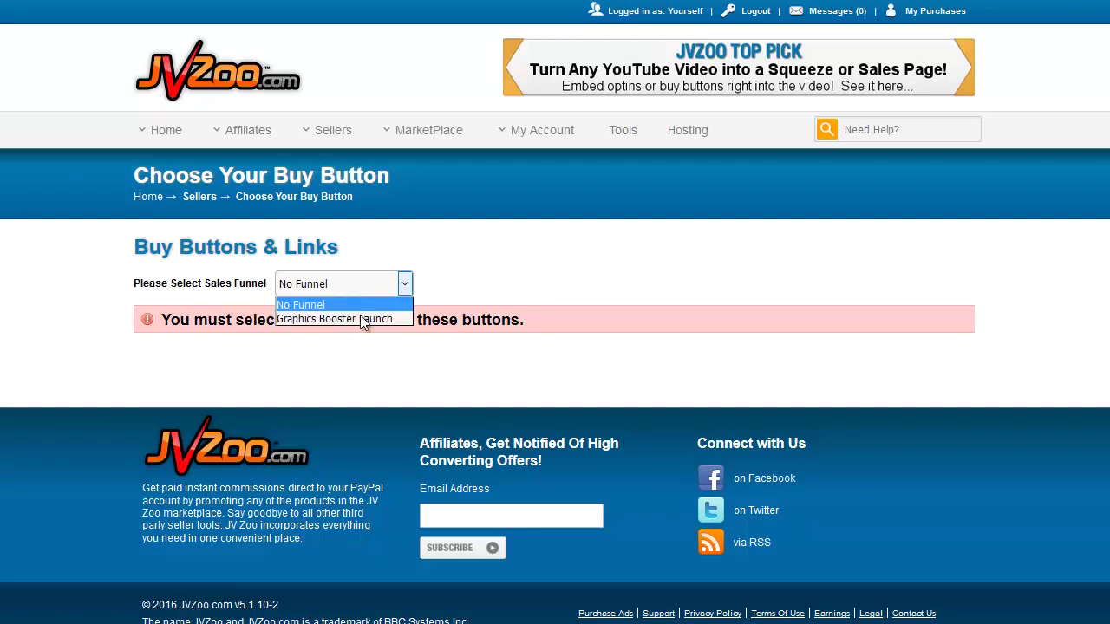
click(360, 315)
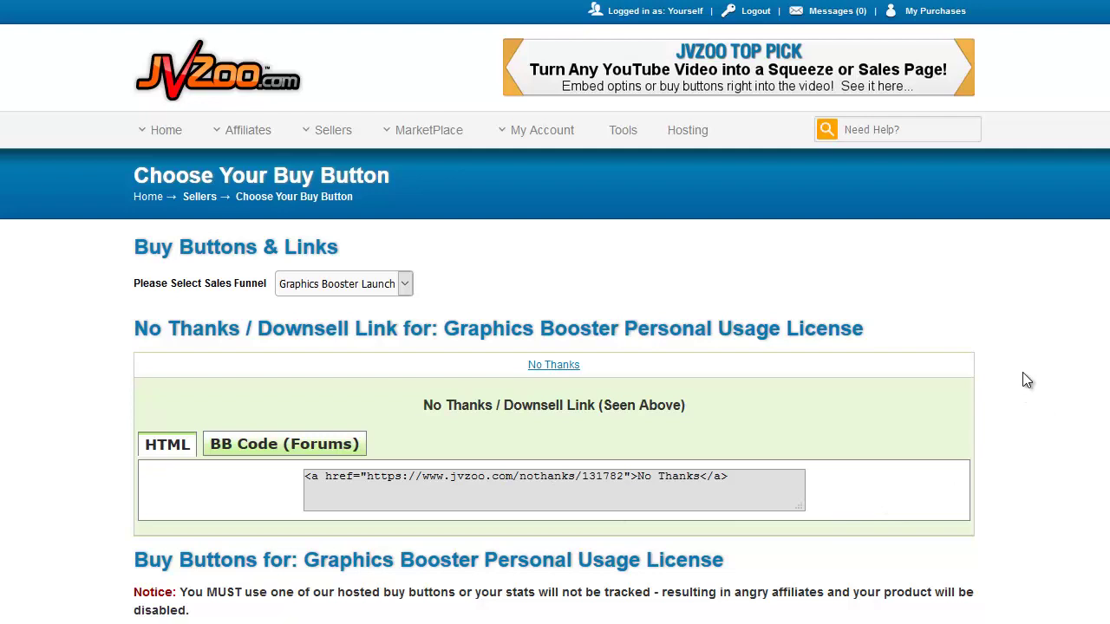
- Review the hosted buy buttons and the No Thanks / Downsell link code, and leave the page
scroll(1023, 373, down, 5)
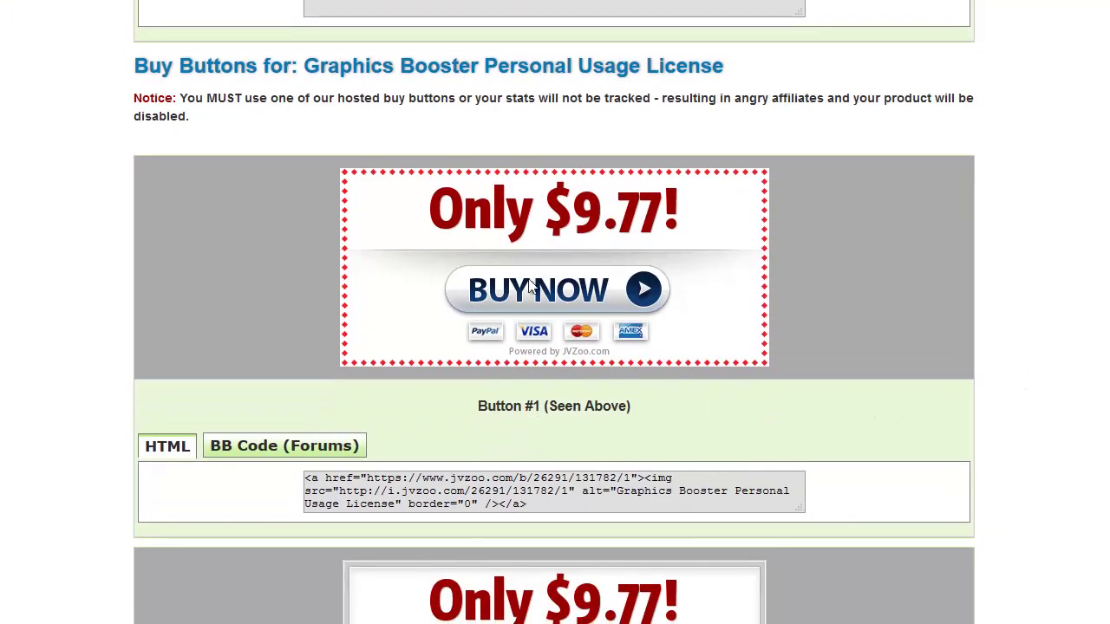
scroll(460, 184, up, 5)
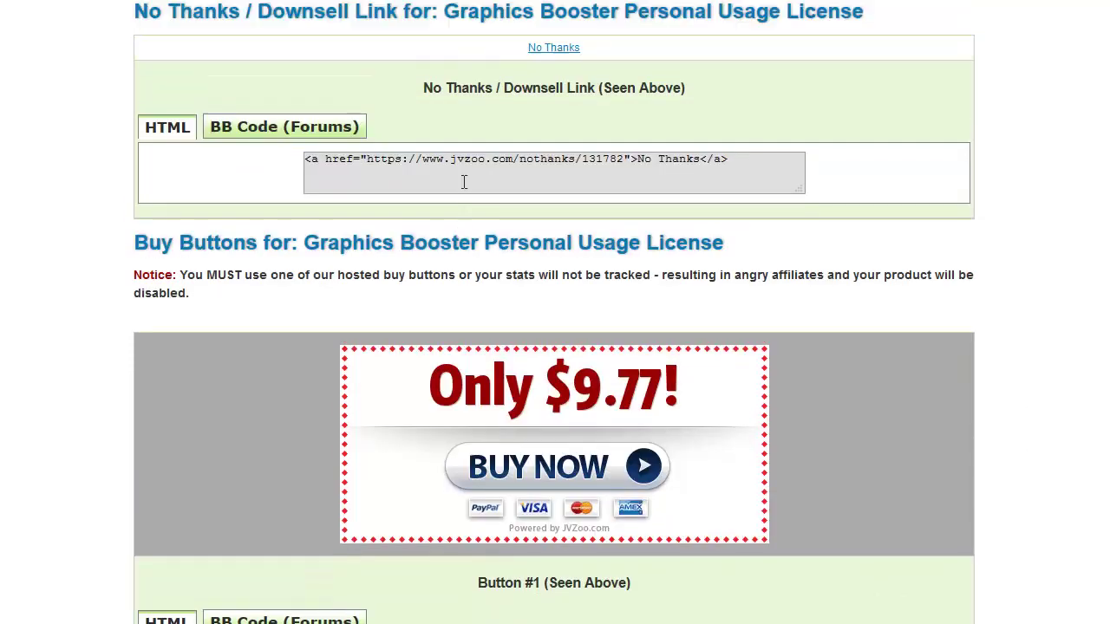
key(alt+Left)
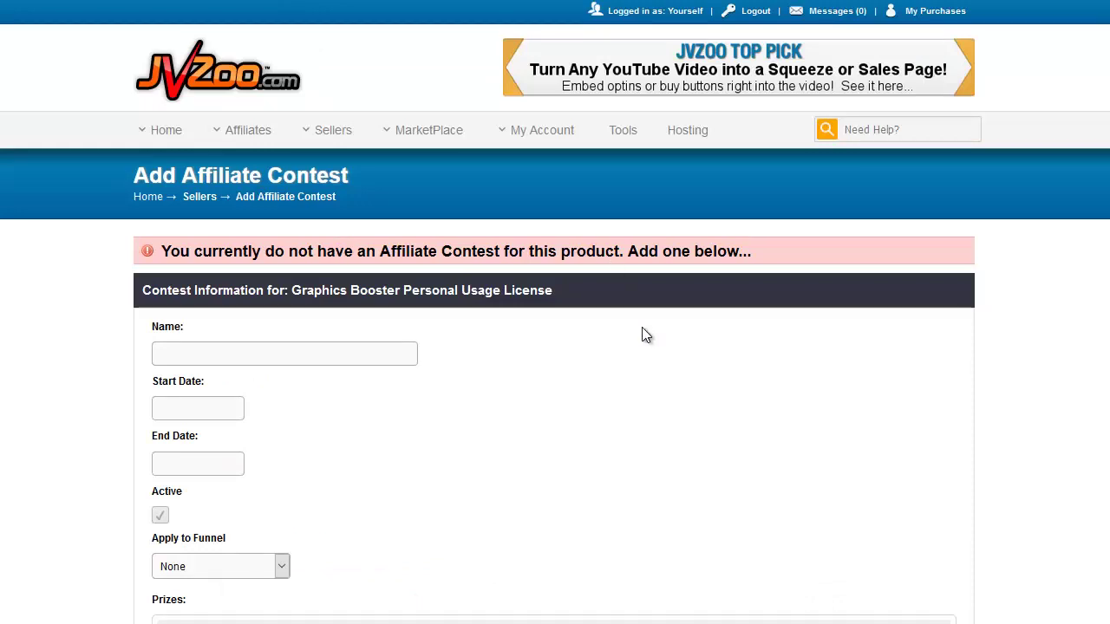
- Look over the name and date fields of the Add Affiliate Contest form and apply the contest to the Graphics Booster Launch funnel
scroll(642, 330, down, 3)
scroll(644, 335, down, 2)
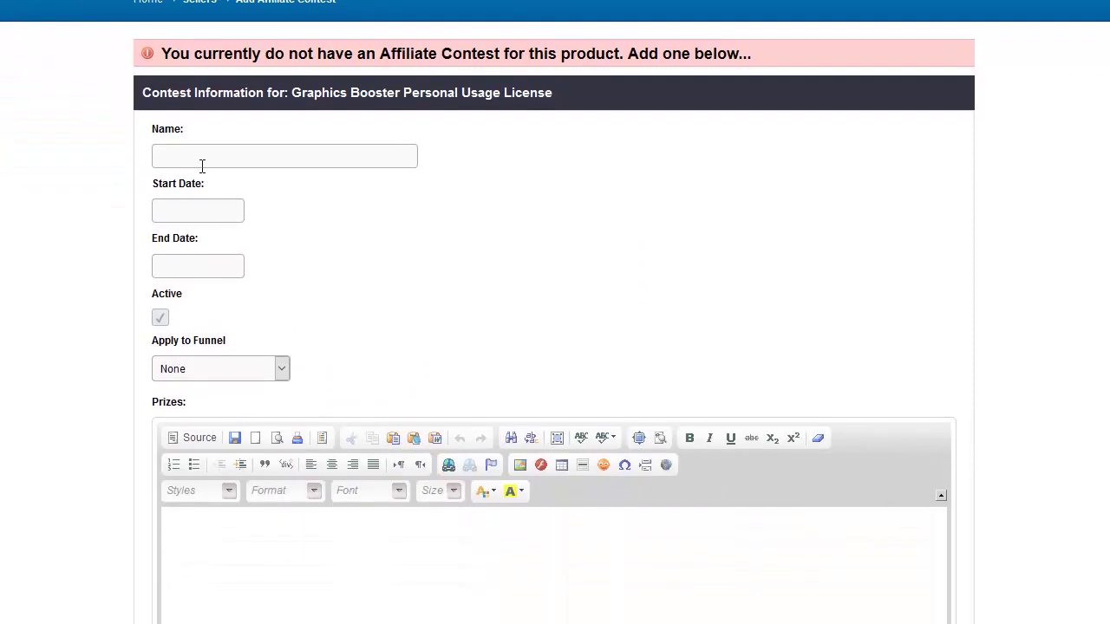
click(168, 161)
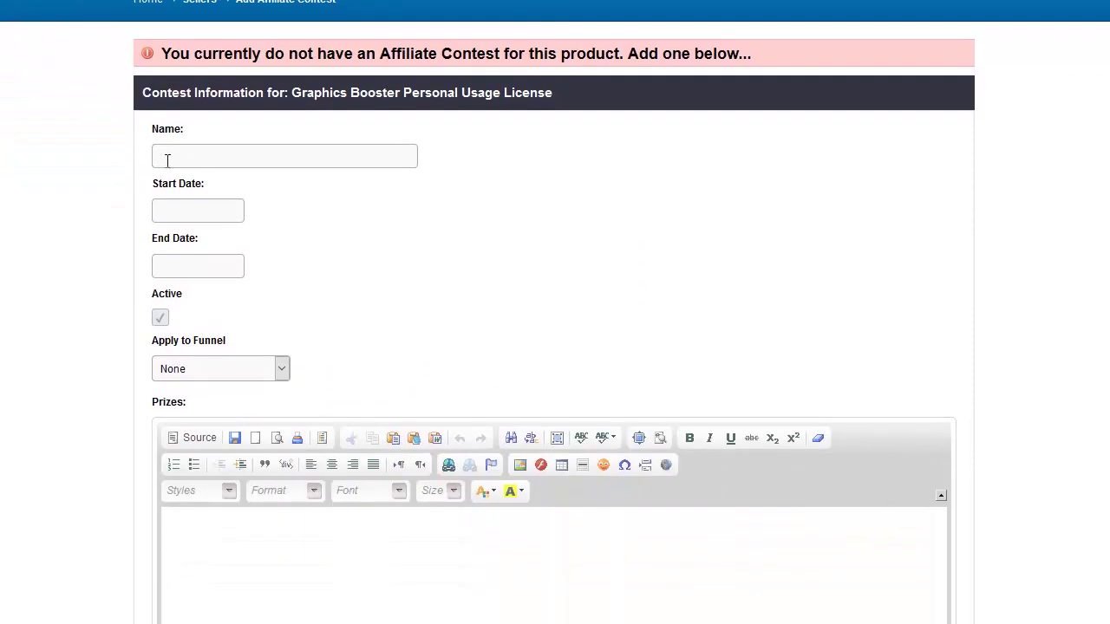
click(204, 214)
click(379, 196)
click(205, 269)
click(427, 269)
click(277, 364)
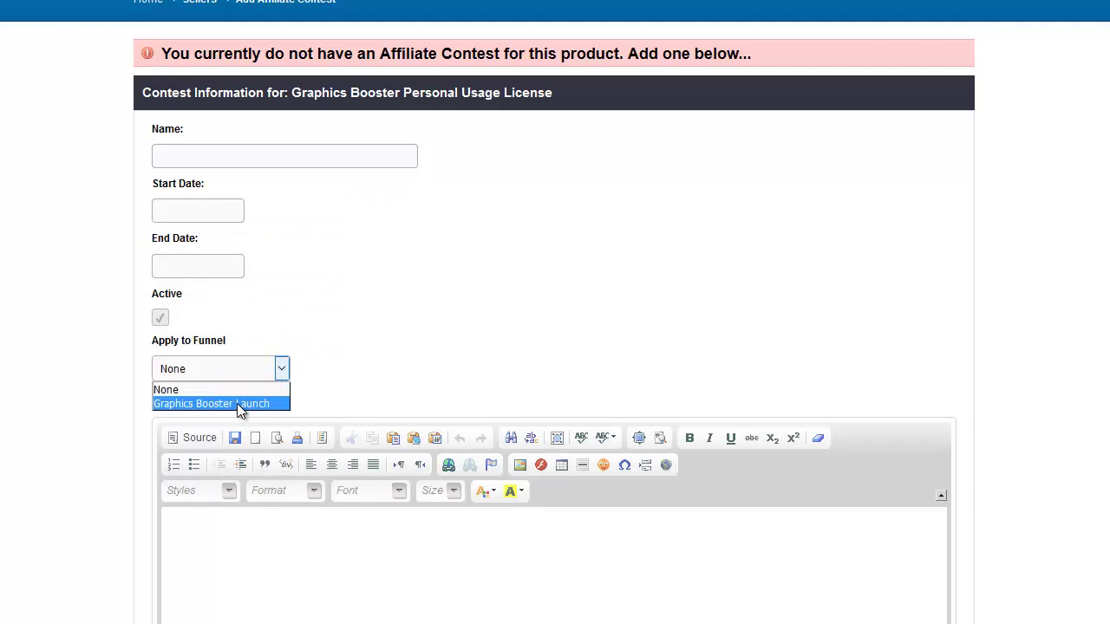
click(240, 404)
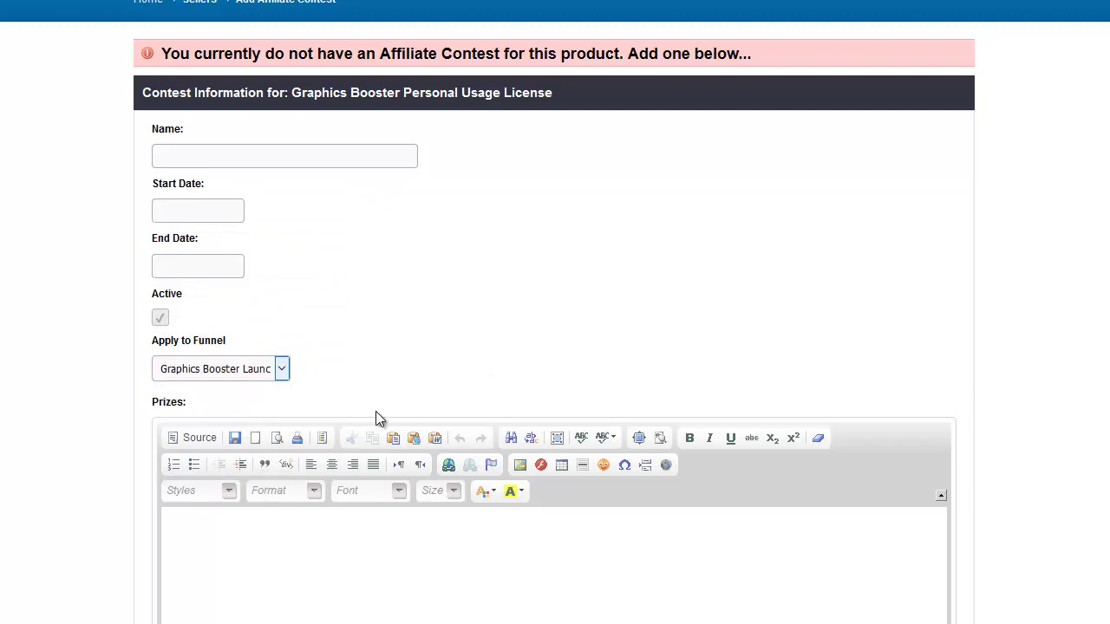
- Examine the empty Prizes editor and the rest of the affiliate contest form down to its save option
click(272, 560)
scroll(273, 560, down, 4)
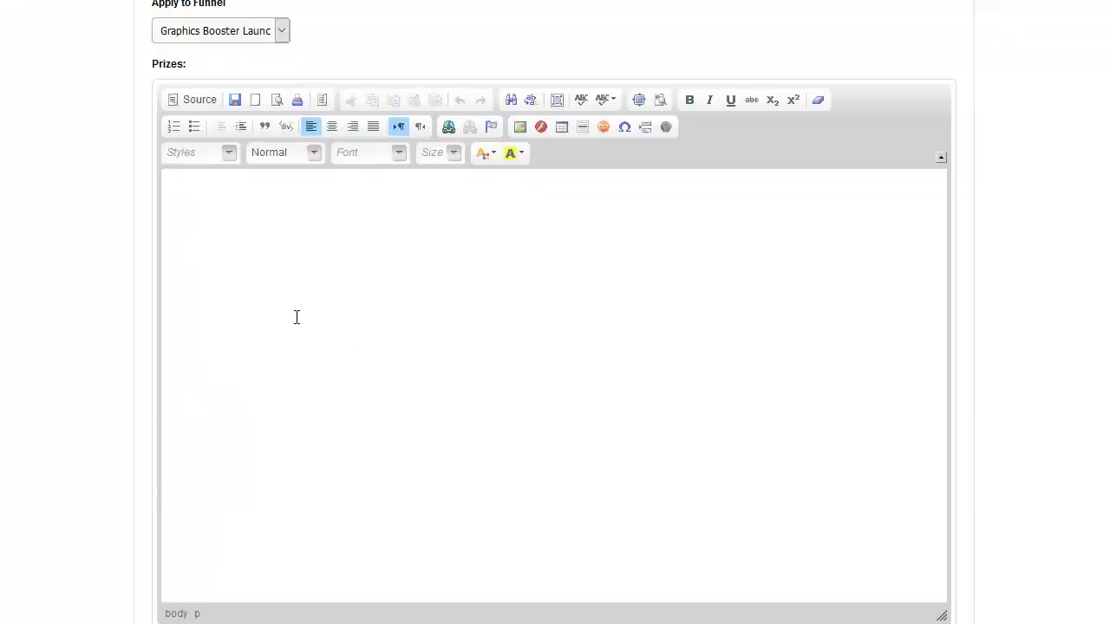
scroll(339, 289, down, 1)
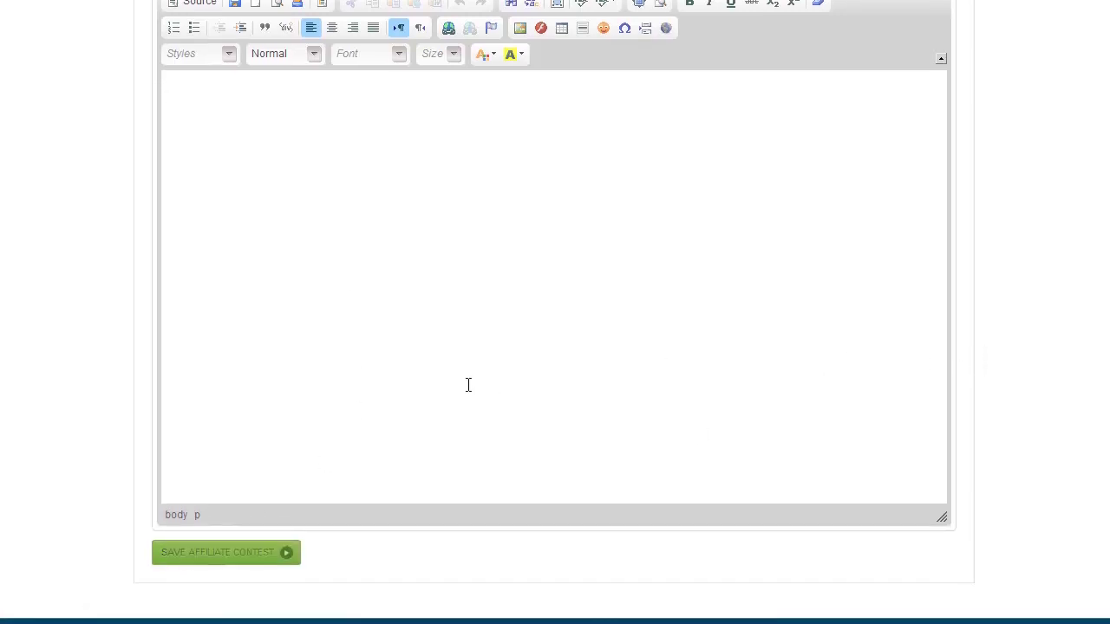
scroll(203, 404, up, 5)
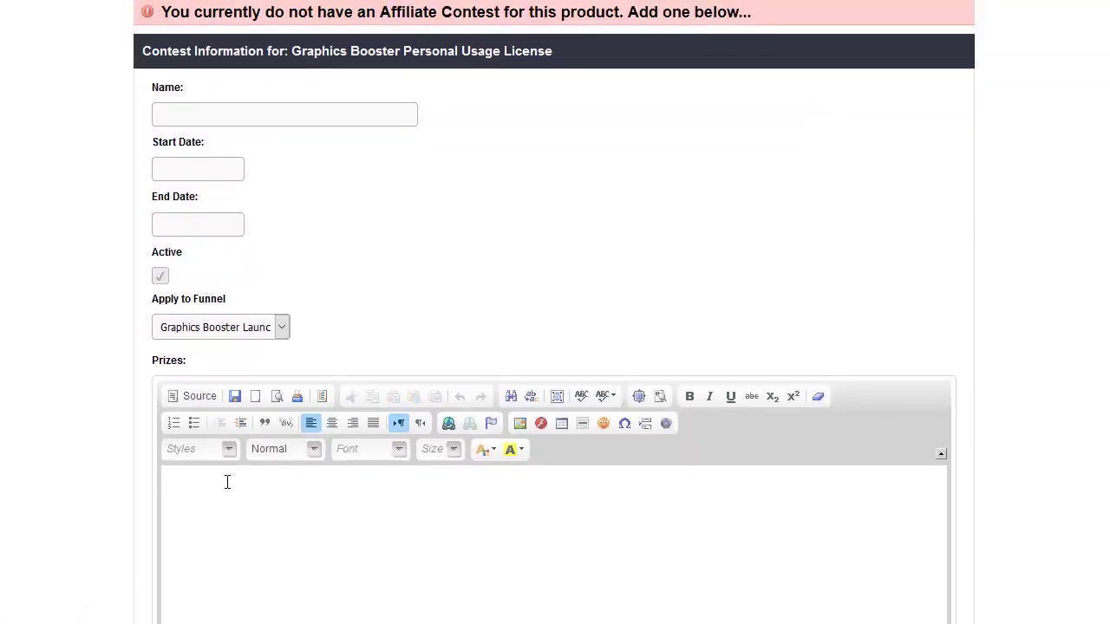
scroll(470, 328, up, 2)
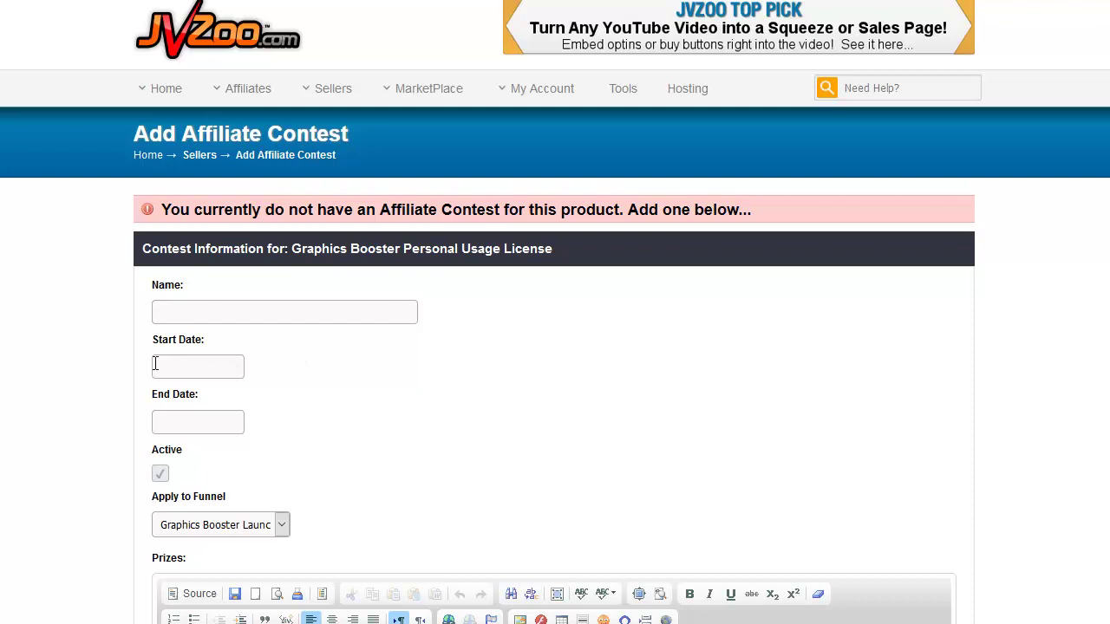
- Check the contest's Start Date and End Date calendars without picking dates, and return to the Sellers Dashboard
click(155, 365)
click(366, 371)
click(175, 423)
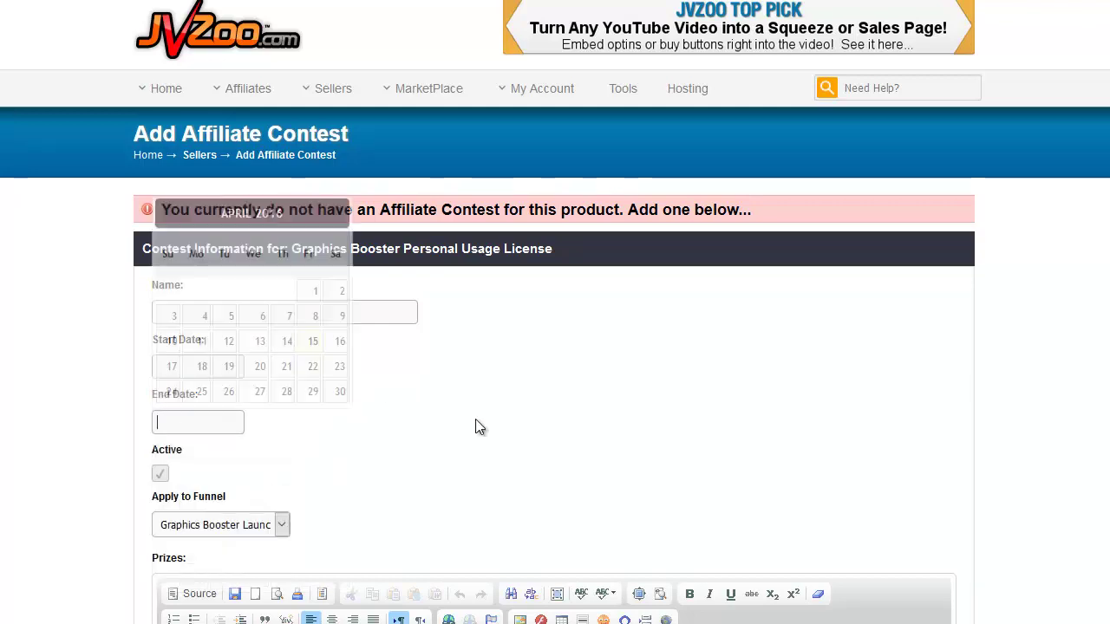
click(572, 420)
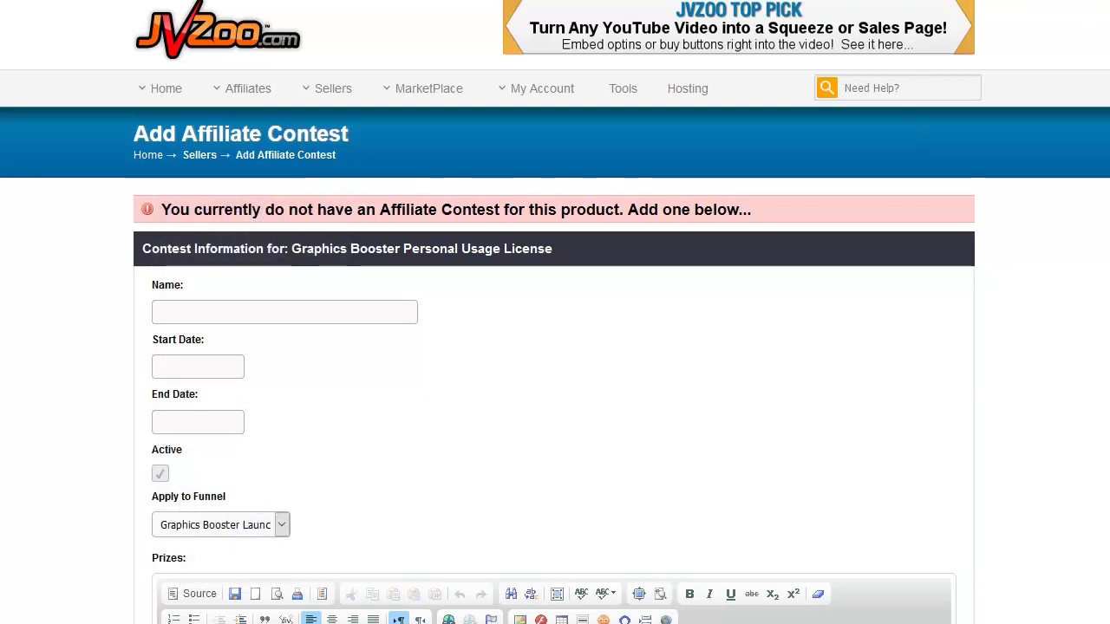
key(alt+Left)
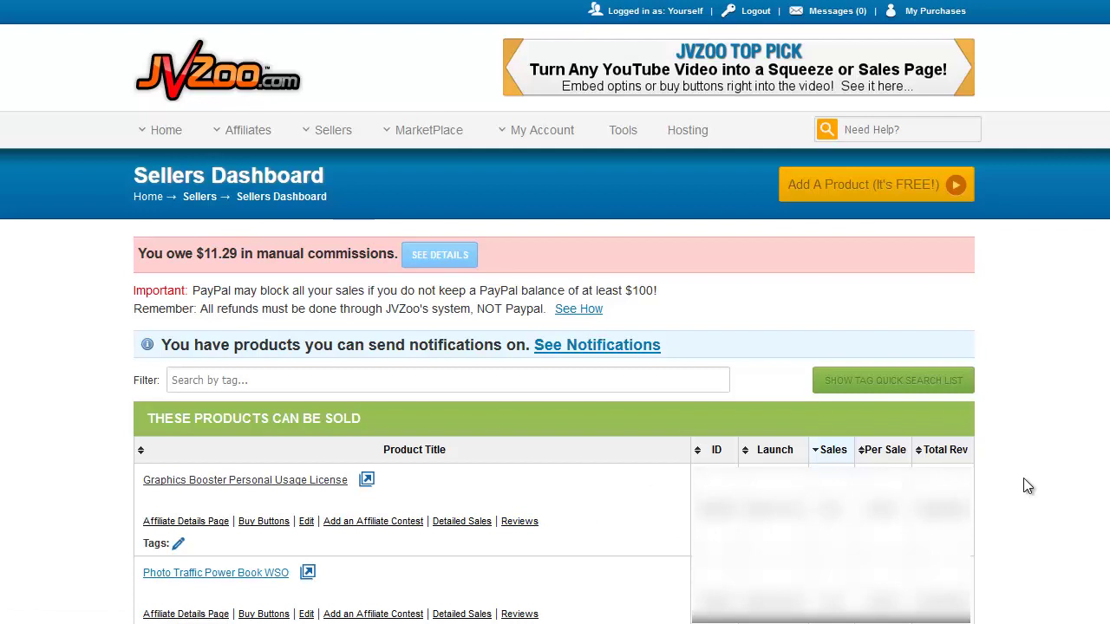
- Open the Graphics Booster Personal Usage License product for editing
click(306, 523)
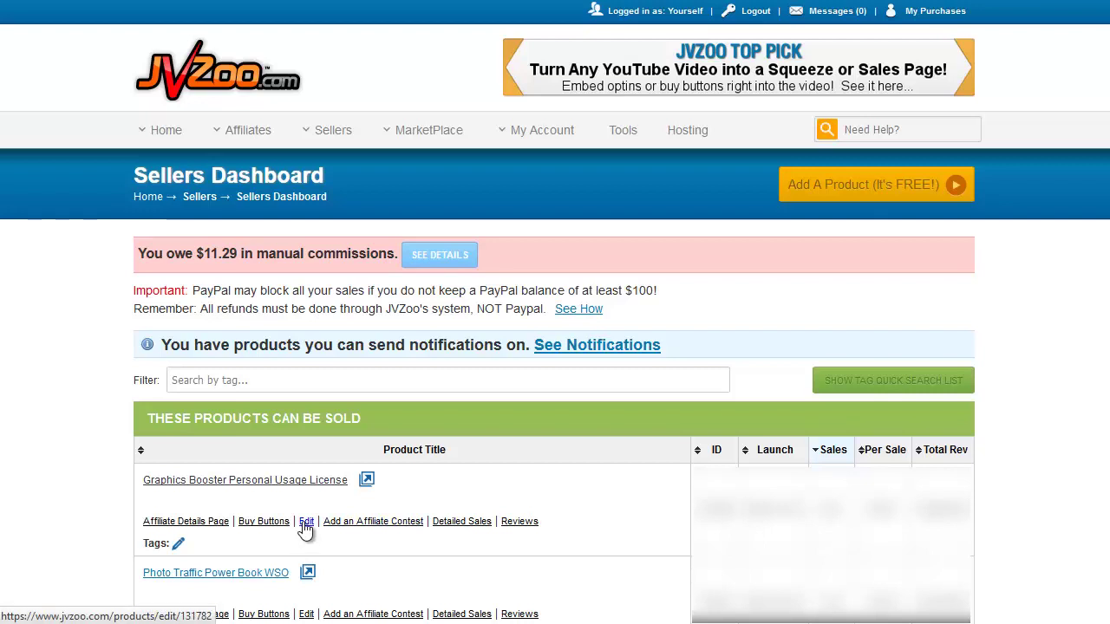